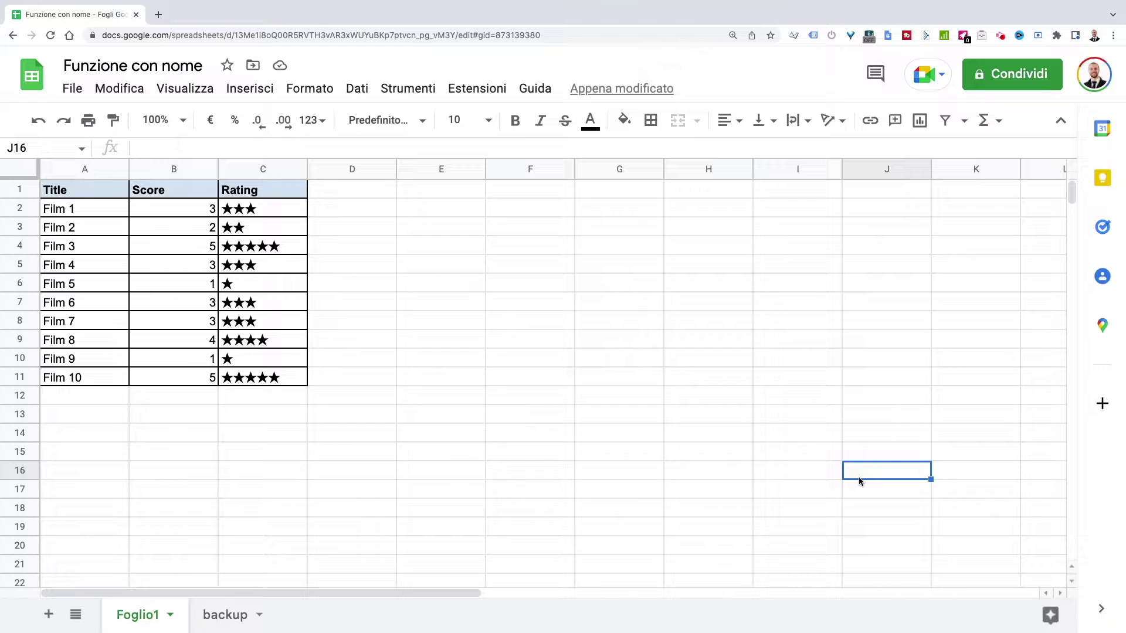
Inspect the =RIPETI(CODICE.CARATT(9733);B2) formula in C2 and its argument help.
{"action": "left_click", "coordinate": [356, 91]}
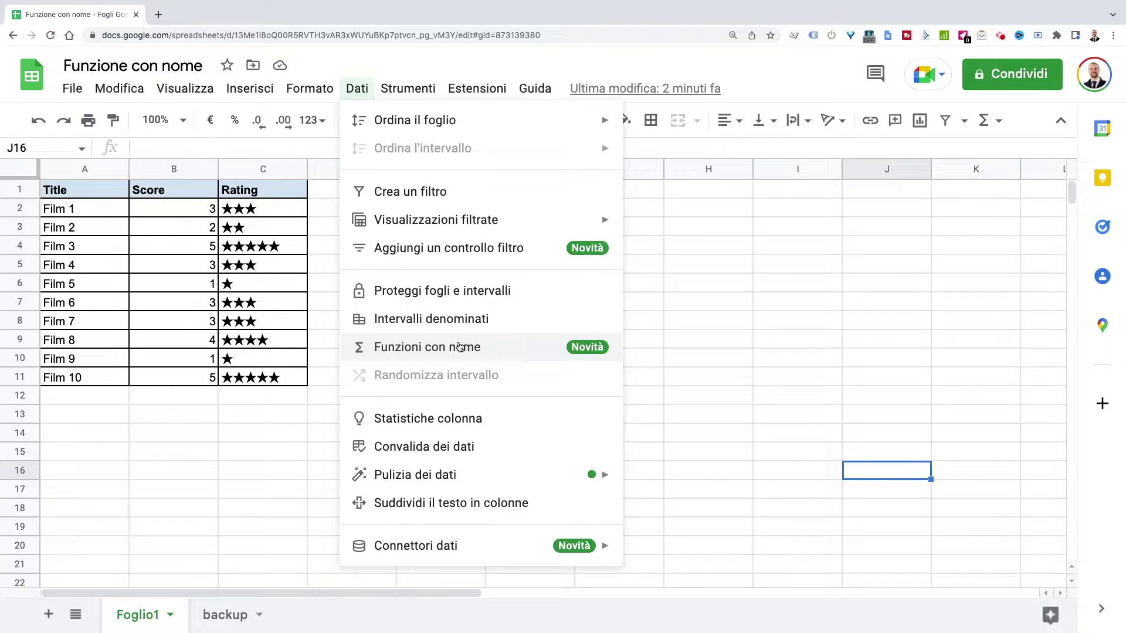
{"action": "left_click", "coordinate": [230, 397]}
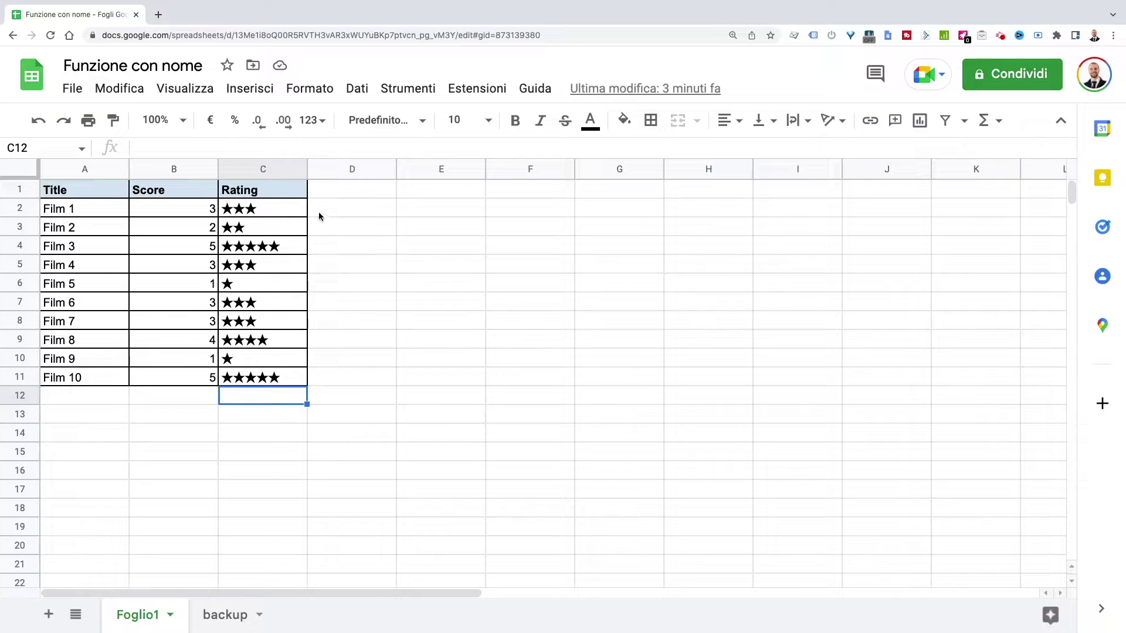
{"action": "left_click", "coordinate": [276, 212]}
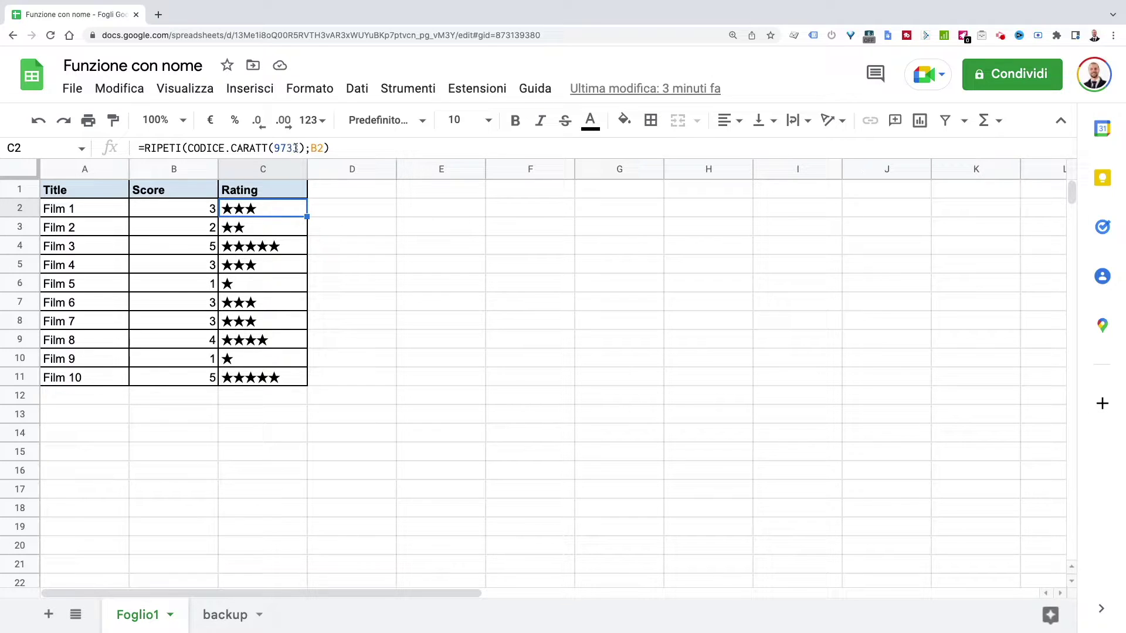
{"action": "left_click", "coordinate": [320, 148]}
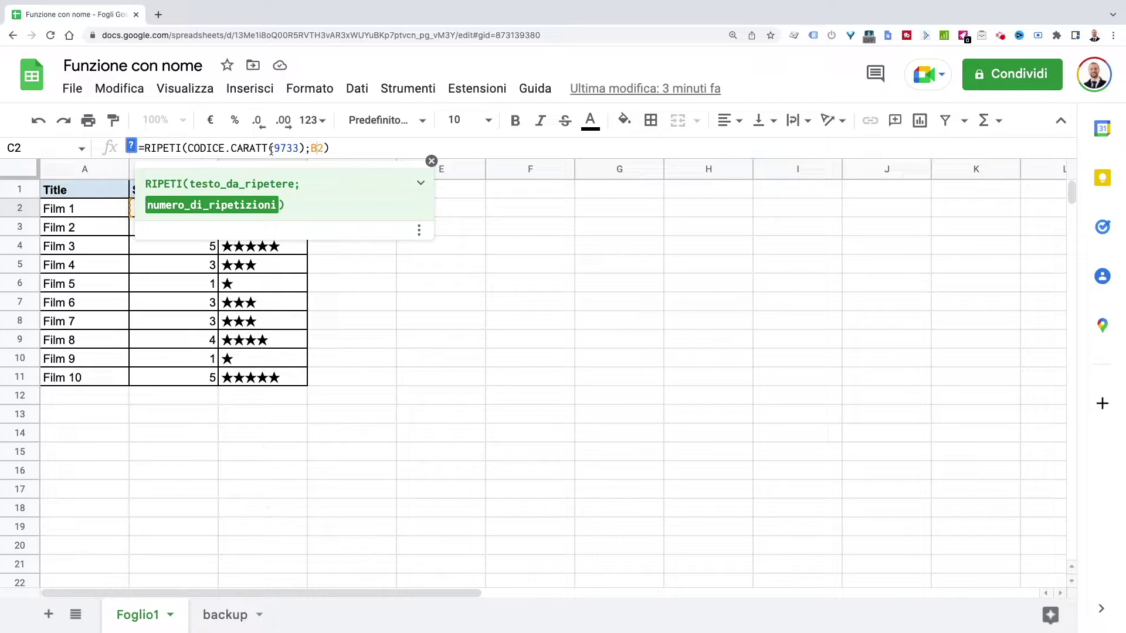
Leave C2 unchanged and bring up the Named functions sidebar from the Dati menu.
{"action": "left_click", "coordinate": [336, 149]}
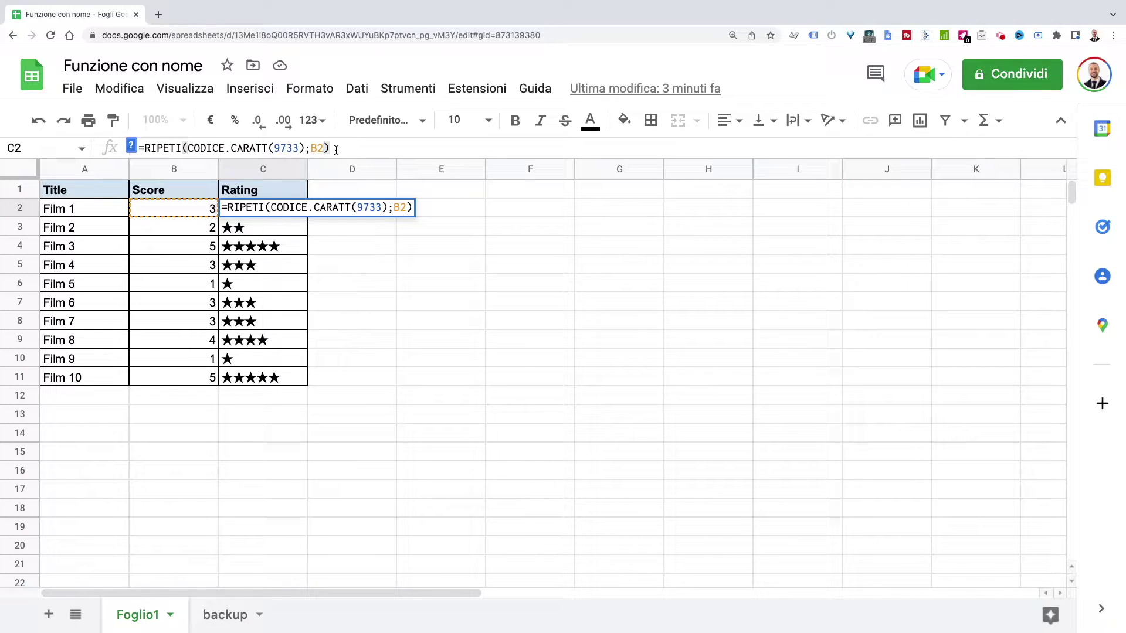
{"action": "key", "text": "Return"}
{"action": "left_click", "coordinate": [357, 88]}
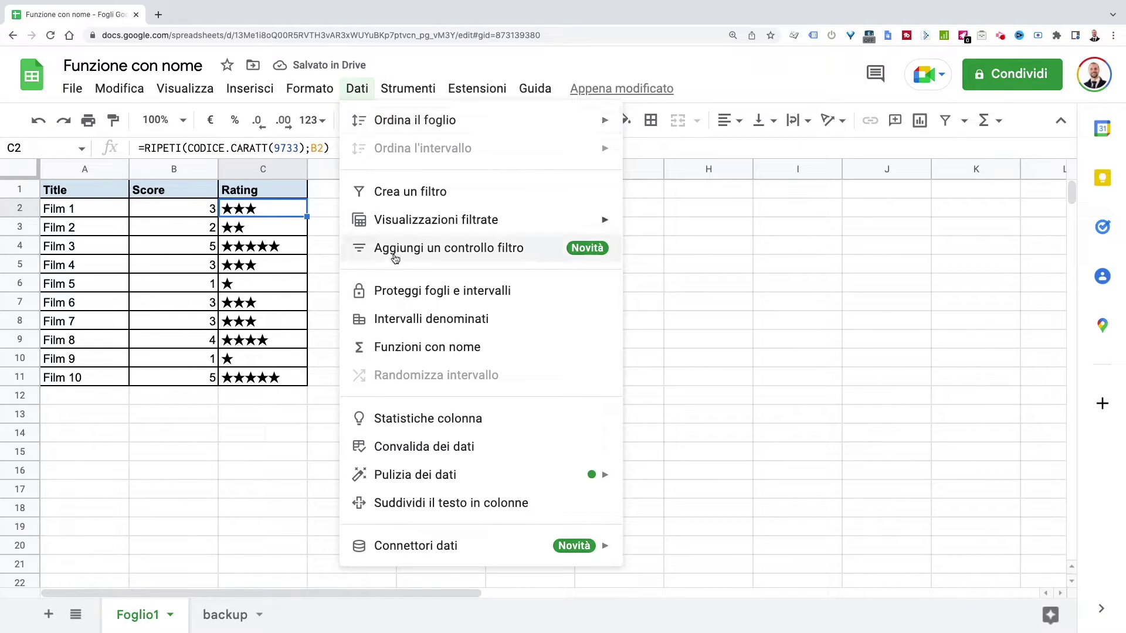
{"action": "left_click", "coordinate": [442, 347]}
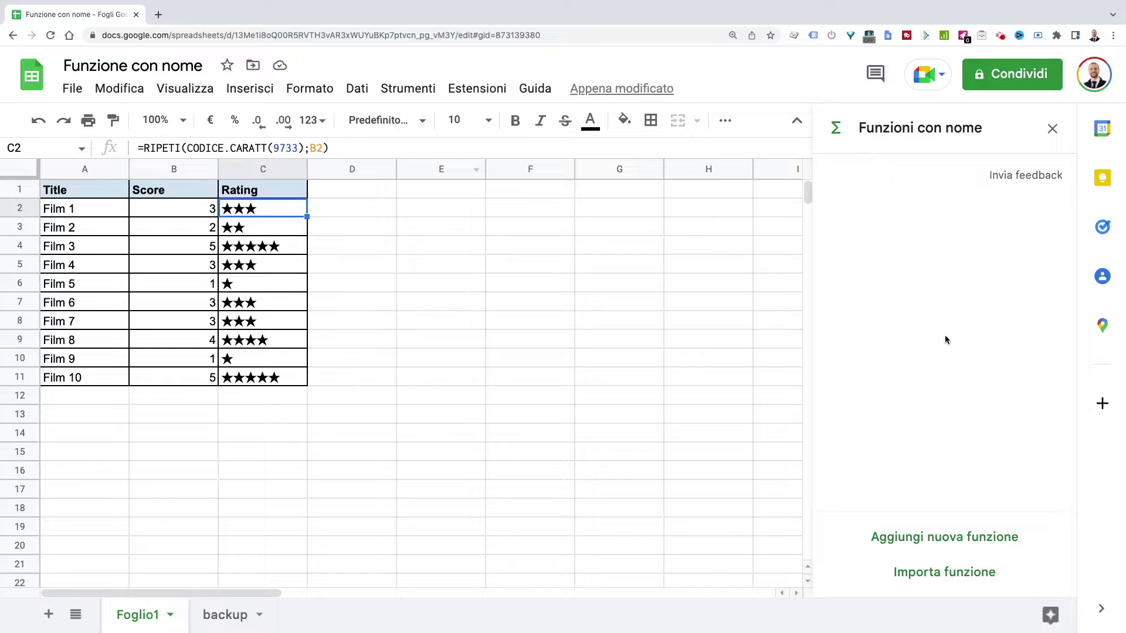
Add a new named function, getting a blank form with the default name MY_FUNCTION1.
{"action": "left_click", "coordinate": [982, 535]}
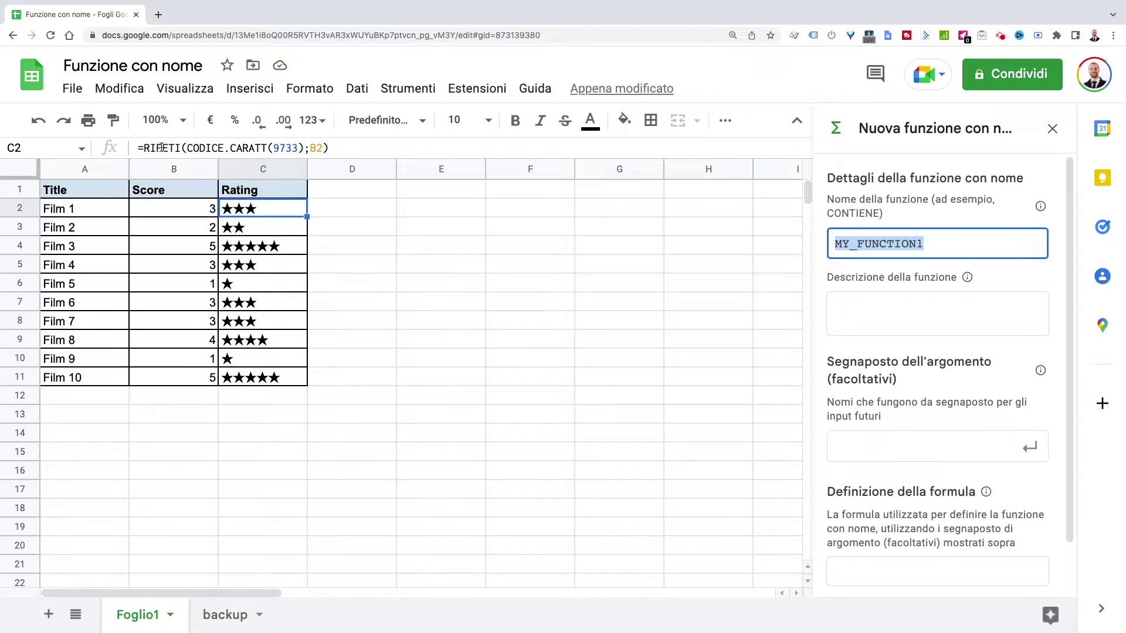
Name the function STARRATING with description 'Ripeti il carattere stella tante volte quante indicato nel parametro'.
{"action": "double_click", "coordinate": [892, 245]}
{"action": "type", "text": "ST"}
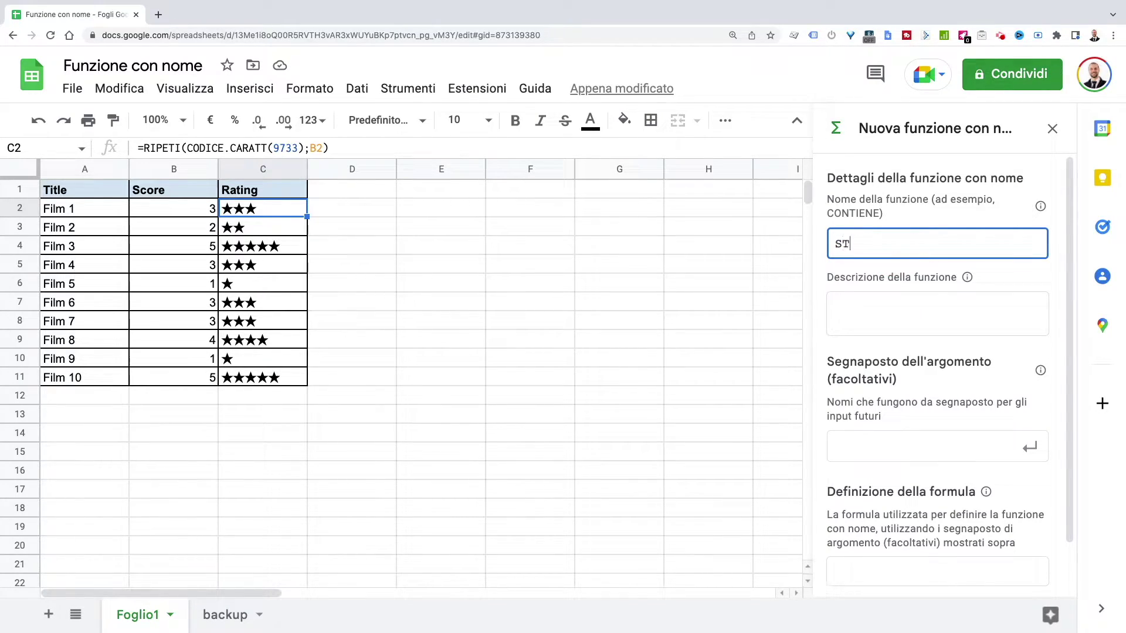
{"action": "type", "text": "ARRATING"}
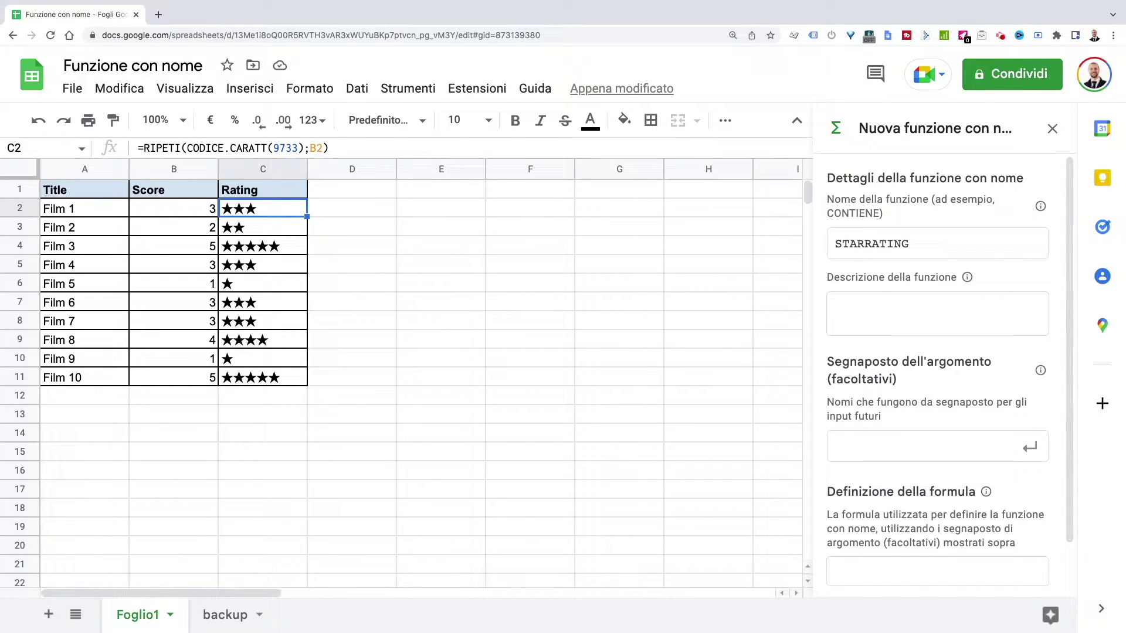
{"action": "type", "text": "Ripeti il carattere stella tante volte quante indicato nel"}
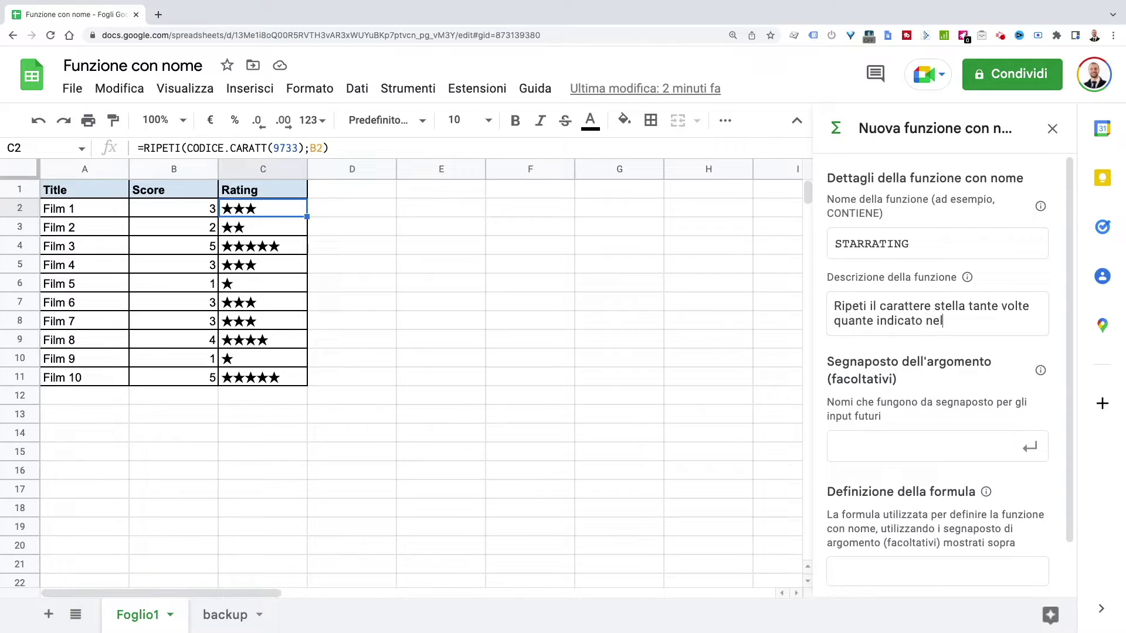
{"action": "type", "text": " parametro"}
{"action": "left_click", "coordinate": [176, 146]}
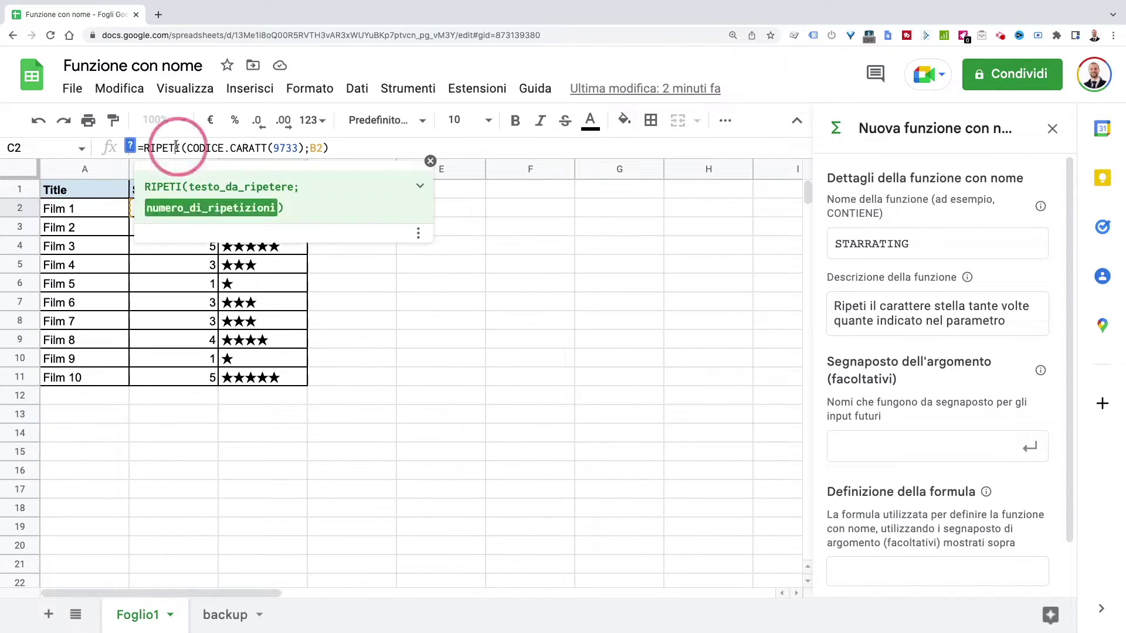
{"action": "scroll", "coordinate": [343, 270], "scroll_direction": "down", "scroll_amount": 1}
{"action": "scroll", "coordinate": [342, 269], "scroll_direction": "up", "scroll_amount": 1}
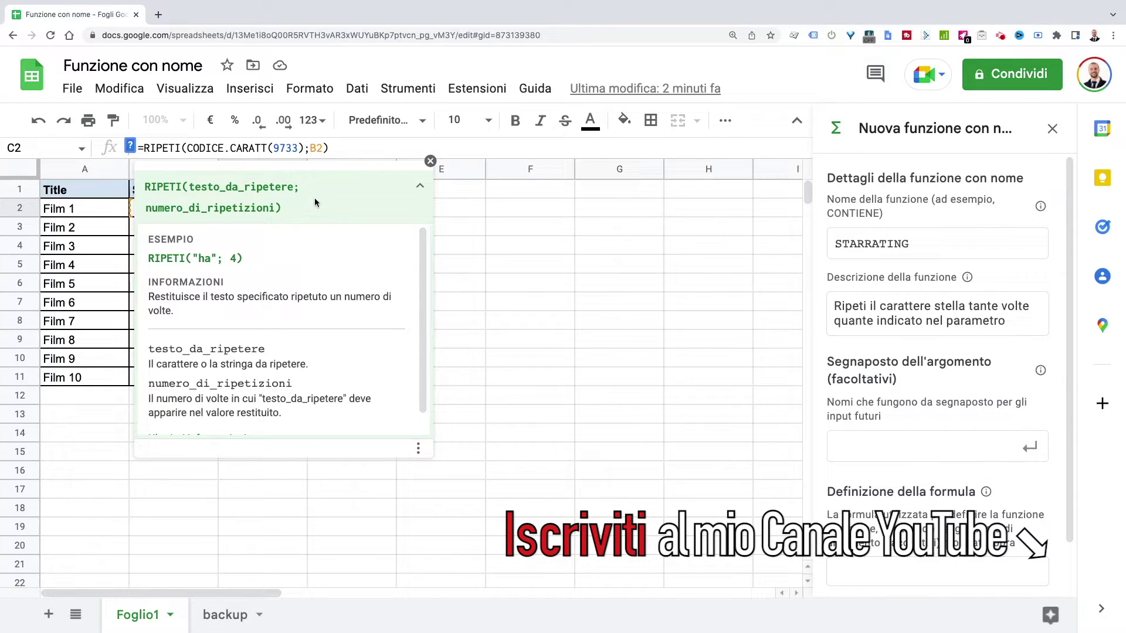
{"action": "left_click", "coordinate": [910, 320]}
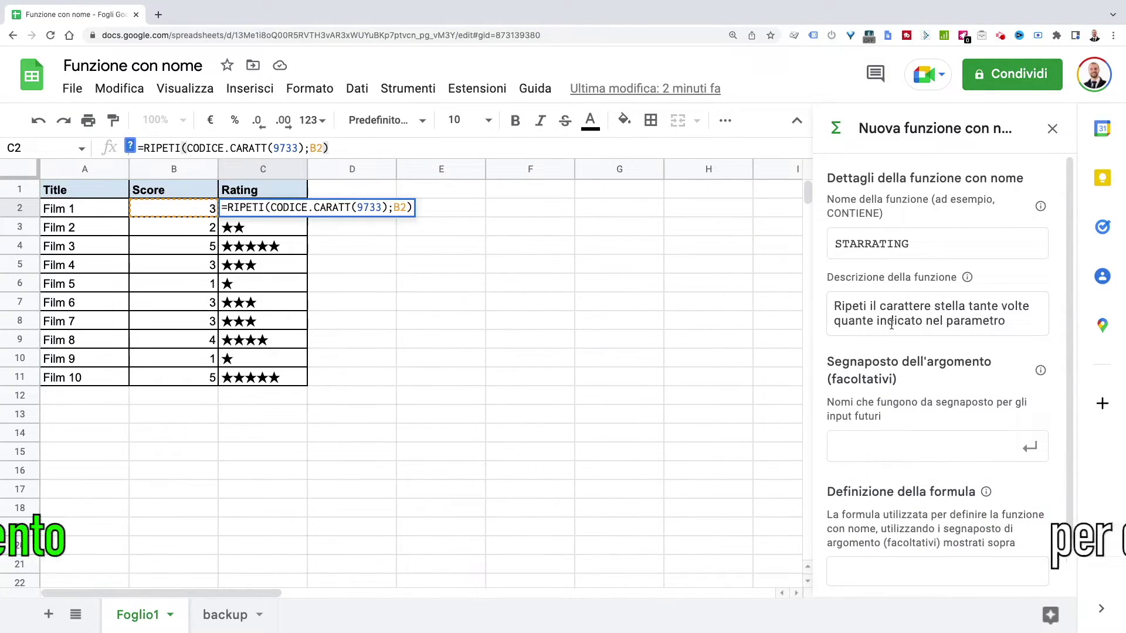
{"action": "scroll", "coordinate": [918, 350], "scroll_direction": "down", "scroll_amount": 1}
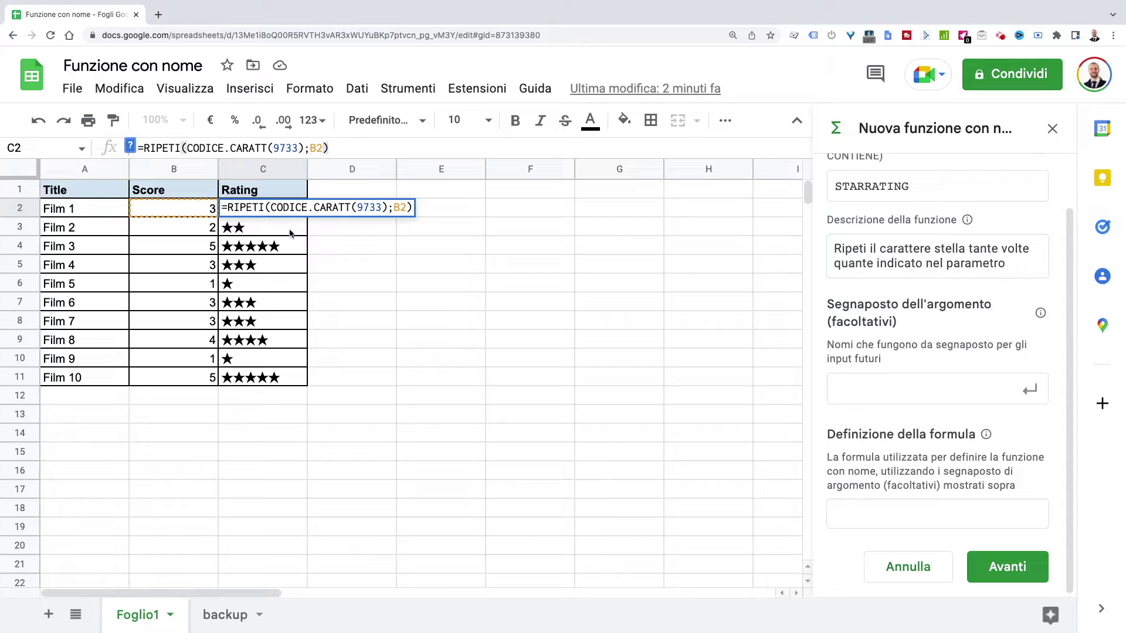
Add 'valore' as the function's argument placeholder.
{"action": "left_click", "coordinate": [921, 391]}
{"action": "type", "text": "valore"}
{"action": "left_click", "coordinate": [917, 506]}
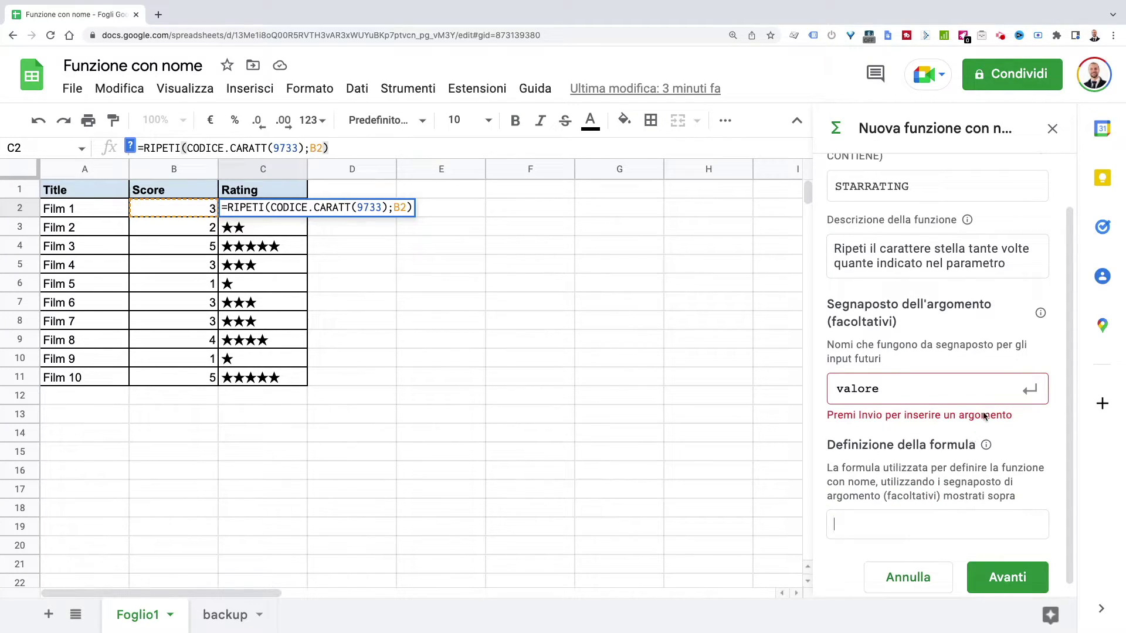
{"action": "left_click", "coordinate": [1029, 388]}
Define the formula as =RIPETI(CODICE.CARATT(9733);valore), copied from C2 with B2 replaced.
{"action": "left_click", "coordinate": [897, 503]}
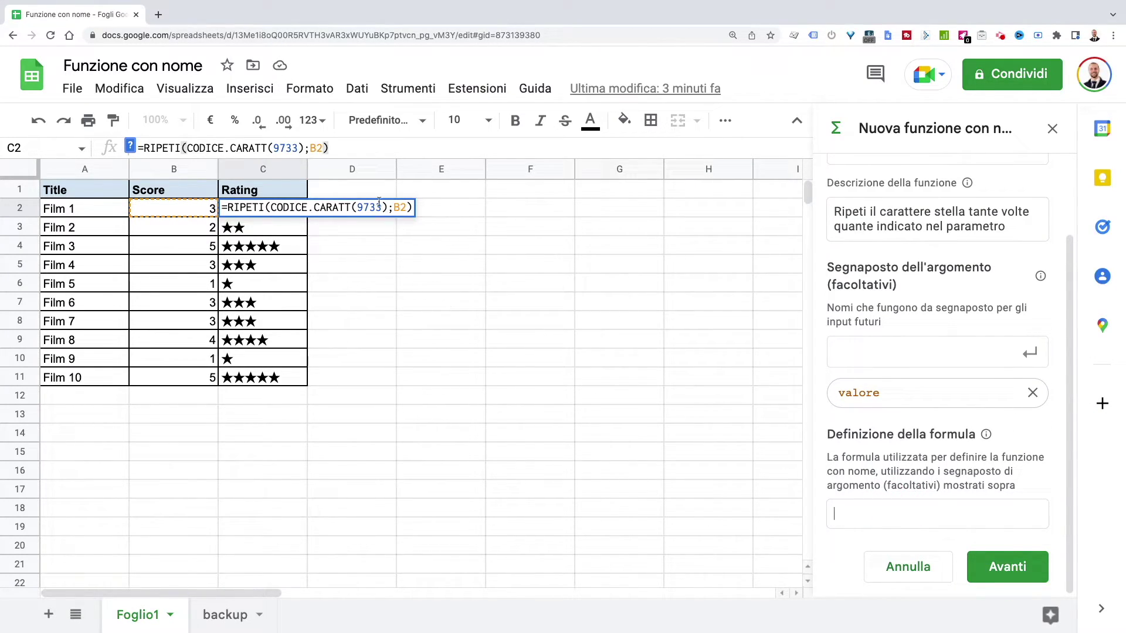
{"action": "left_click_drag", "start_coordinate": [349, 149], "coordinate": [139, 150]}
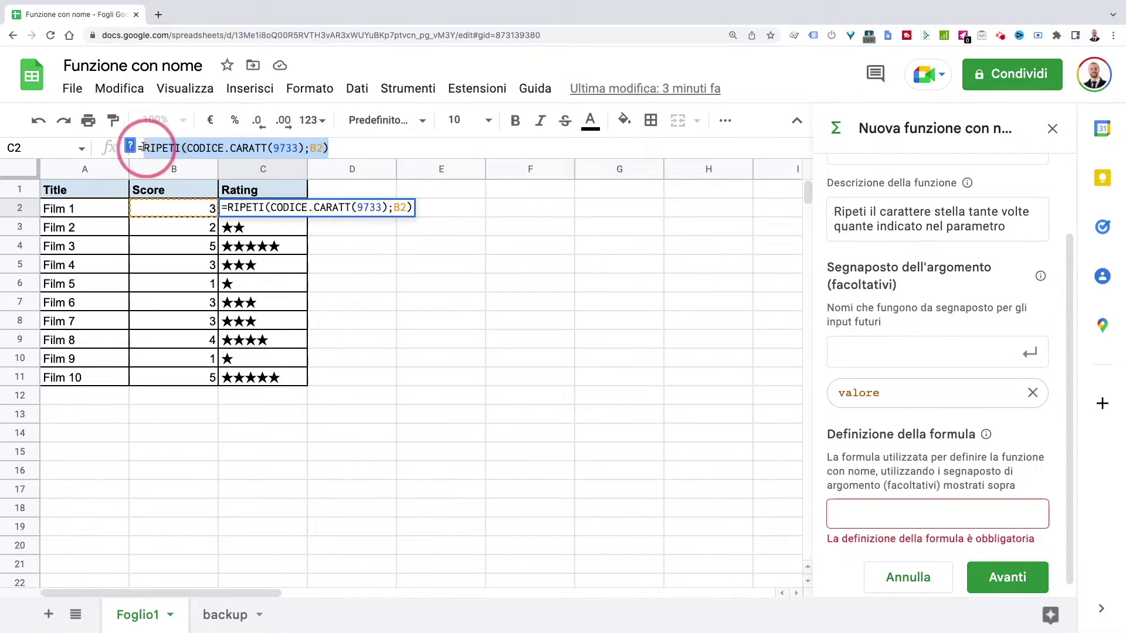
{"action": "key", "text": "ctrl+c"}
{"action": "left_click", "coordinate": [913, 515]}
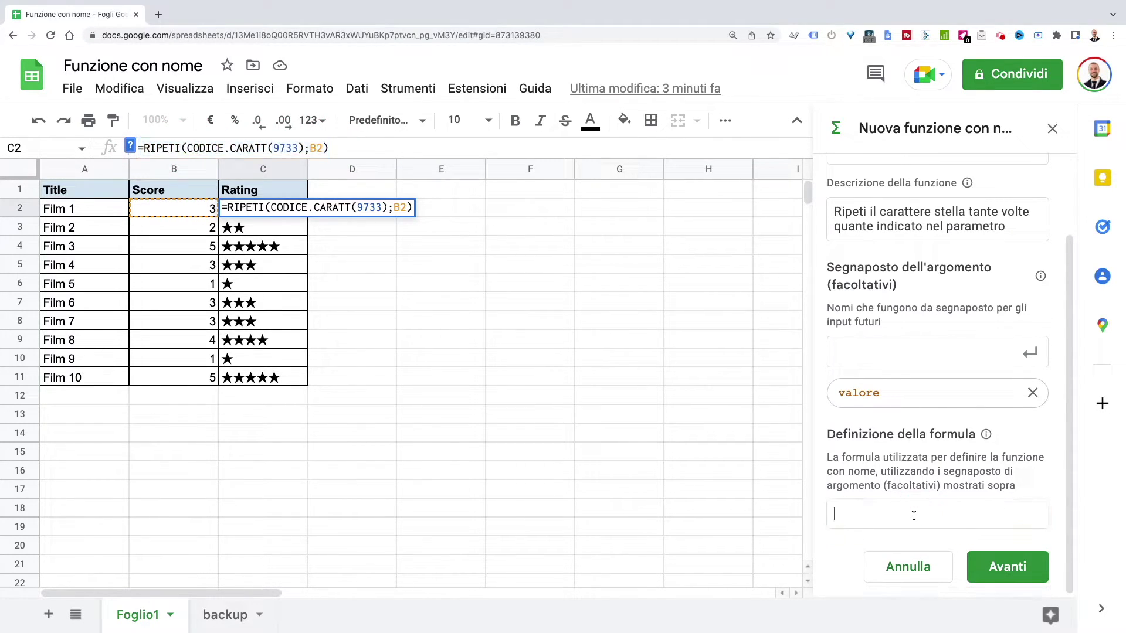
{"action": "key", "text": "ctrl+v"}
{"action": "left_click", "coordinate": [1026, 515]}
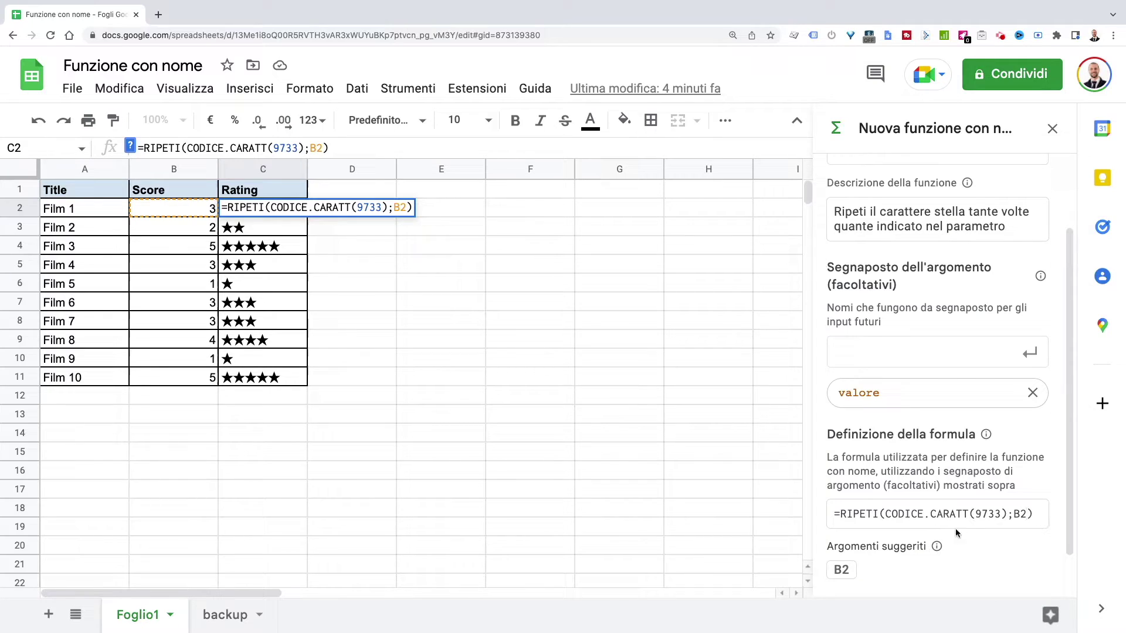
{"action": "double_click", "coordinate": [1022, 513]}
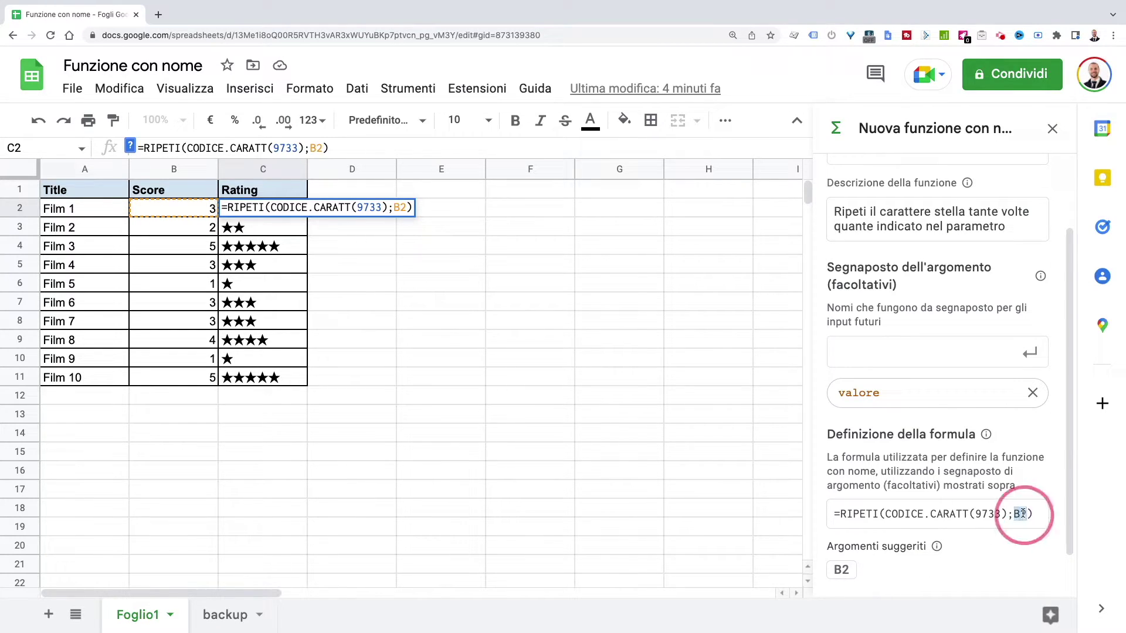
{"action": "type", "text": "valore"}
{"action": "scroll", "coordinate": [1020, 528], "scroll_direction": "down", "scroll_amount": 1}
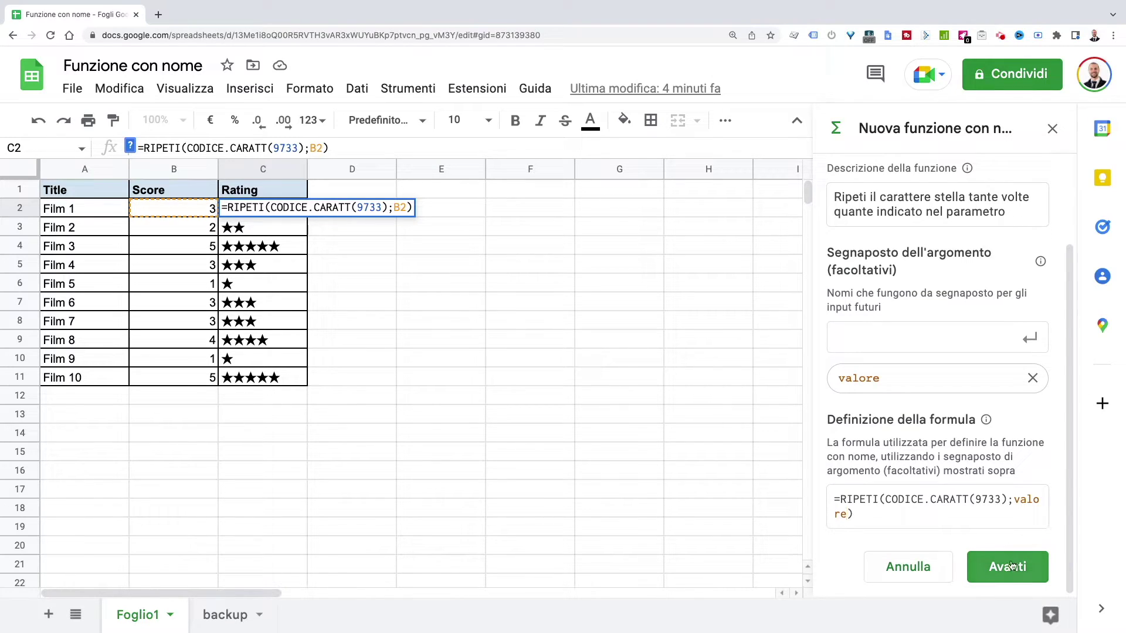
{"action": "left_click", "coordinate": [1018, 570]}
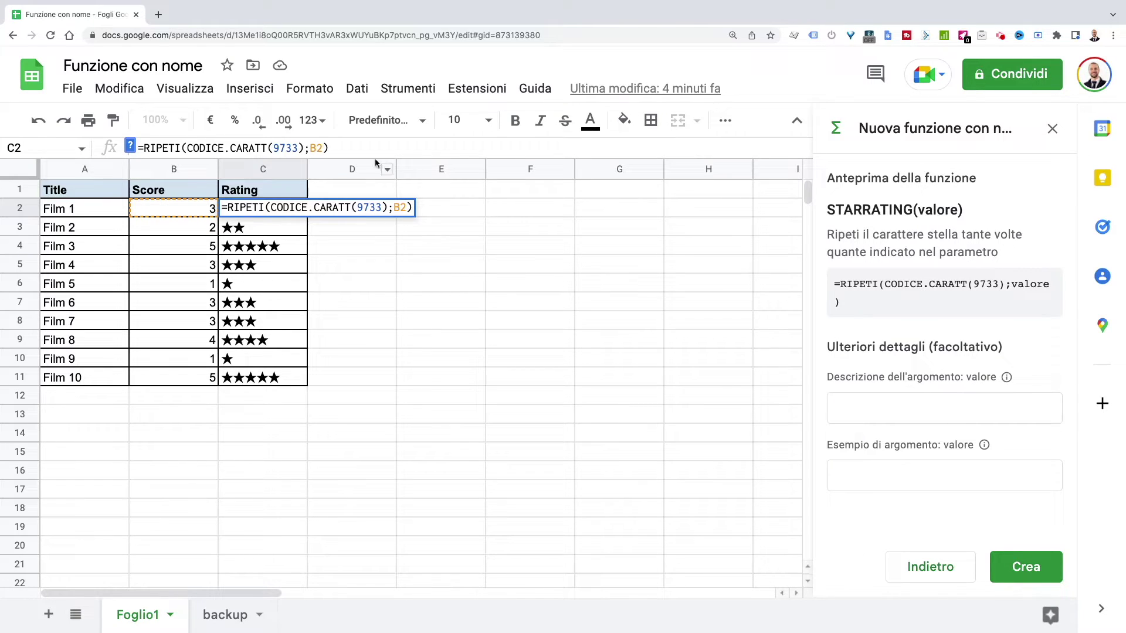
Use RIPETI's repeat-count help text as the argument description for valore.
{"action": "left_click", "coordinate": [317, 147]}
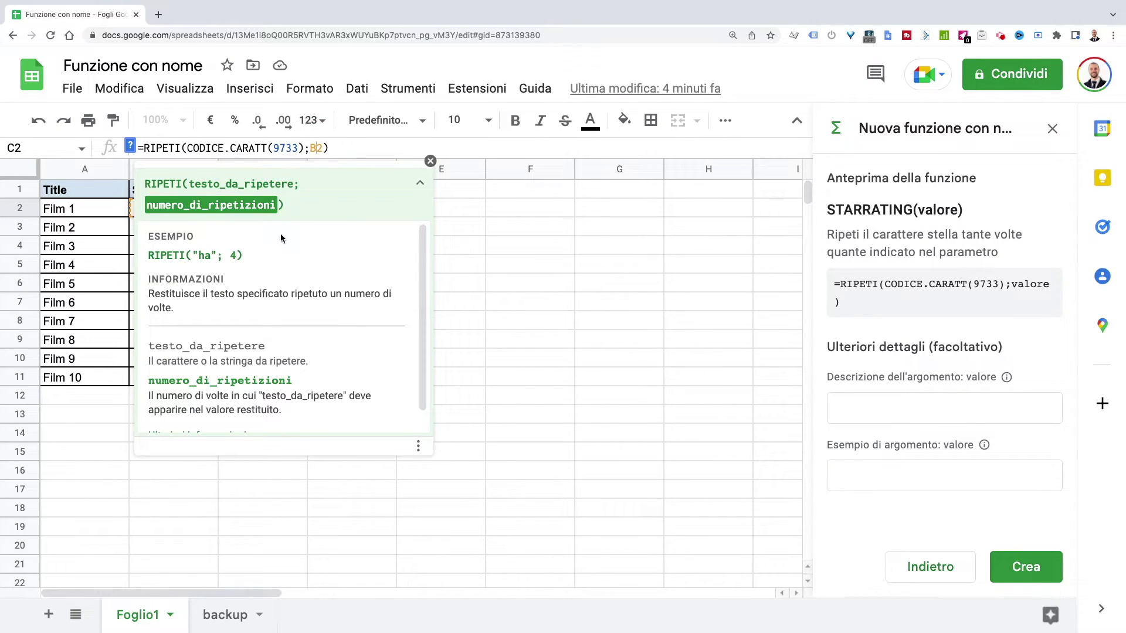
{"action": "scroll", "coordinate": [269, 321], "scroll_direction": "down", "scroll_amount": 1}
{"action": "scroll", "coordinate": [303, 285], "scroll_direction": "up", "scroll_amount": 1}
{"action": "scroll", "coordinate": [274, 388], "scroll_direction": "down", "scroll_amount": 1}
{"action": "left_click_drag", "start_coordinate": [283, 389], "coordinate": [148, 374]}
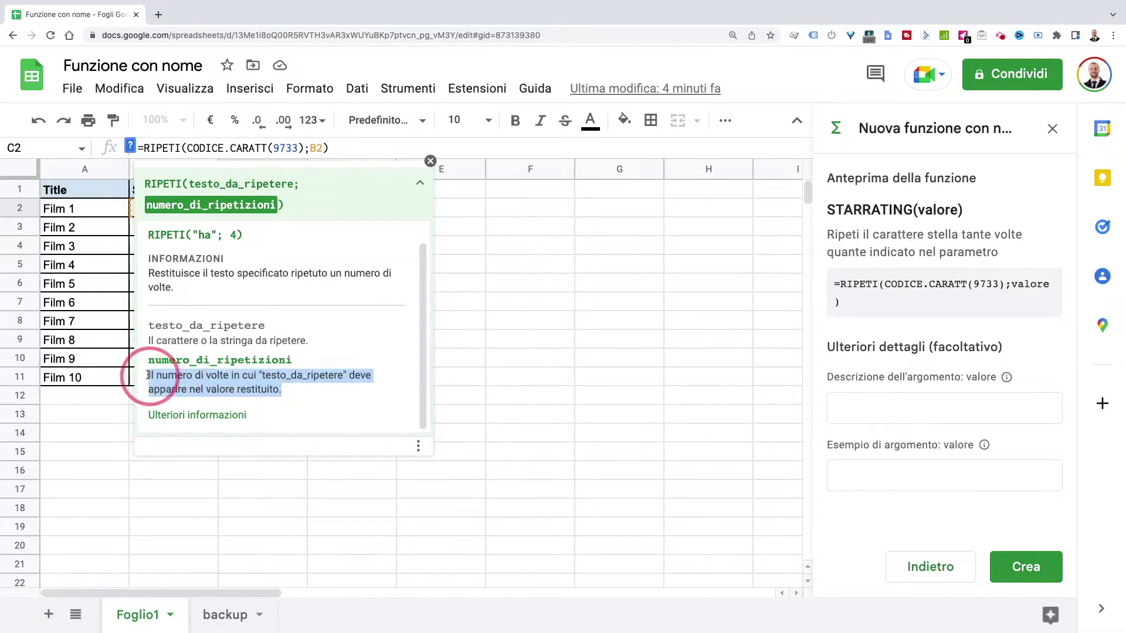
{"action": "left_click", "coordinate": [890, 402]}
{"action": "key", "text": "ctrl+v"}
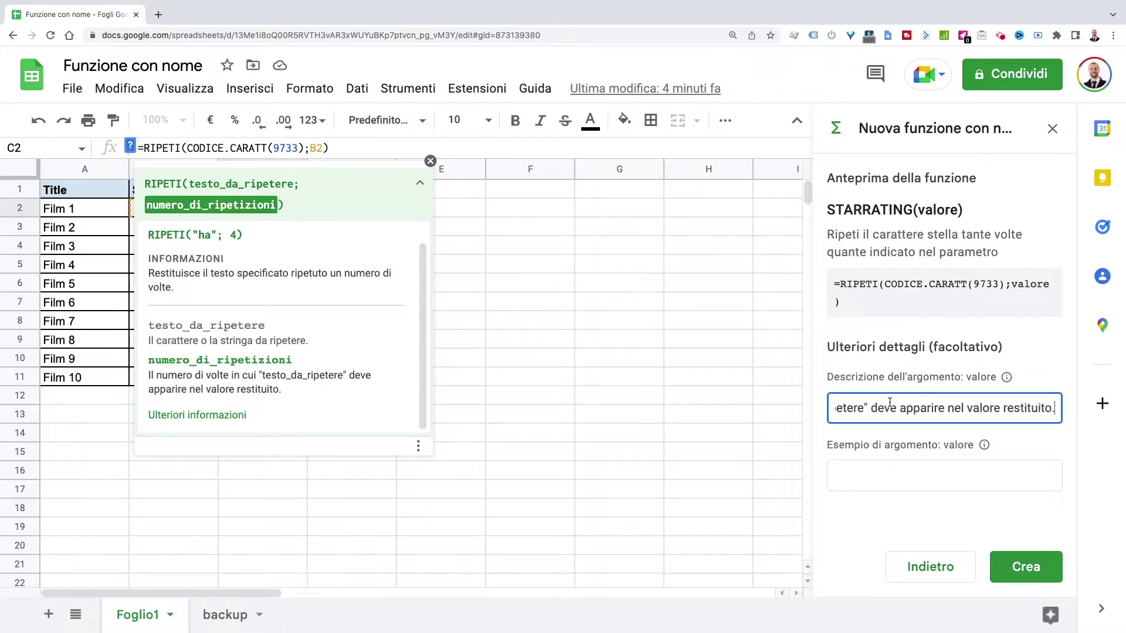
Set the argument example to 3 and create STARRATING.
{"action": "left_click", "coordinate": [922, 479]}
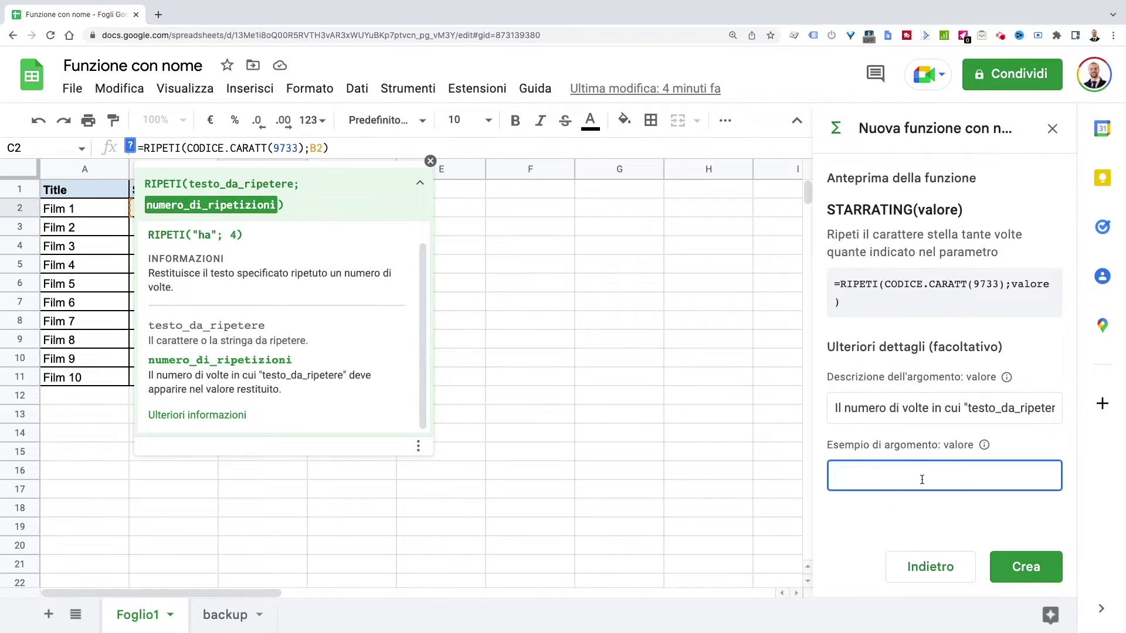
{"action": "type", "text": "3"}
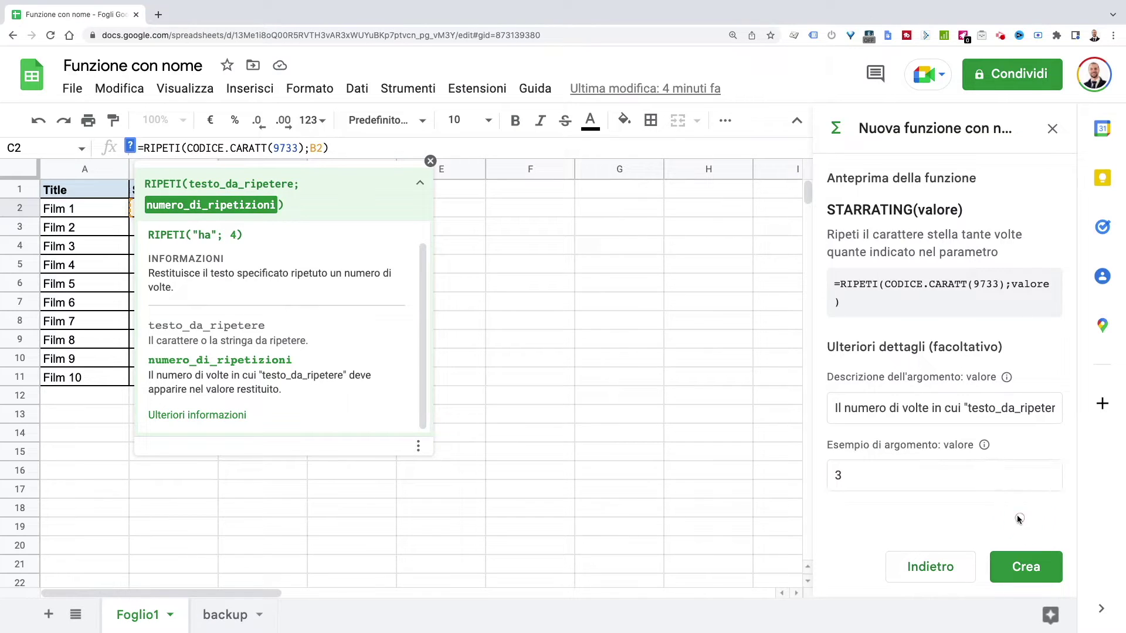
{"action": "left_click", "coordinate": [1025, 568]}
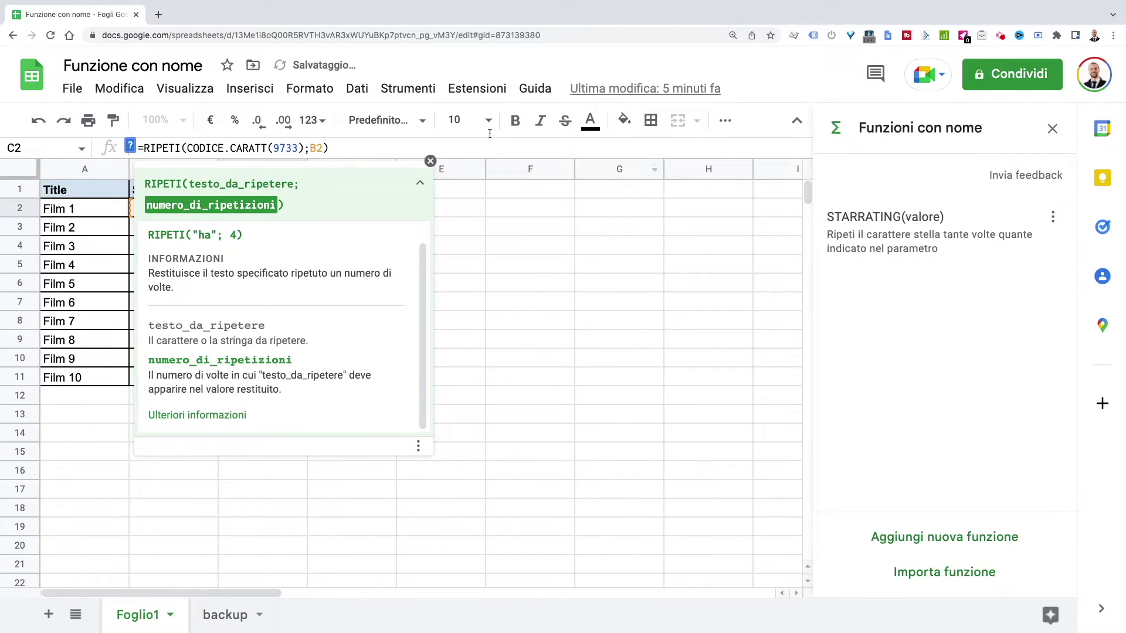
{"action": "left_click", "coordinate": [431, 161]}
Clear the old star formulas from the Rating cells C2:C11.
{"action": "left_click", "coordinate": [465, 280]}
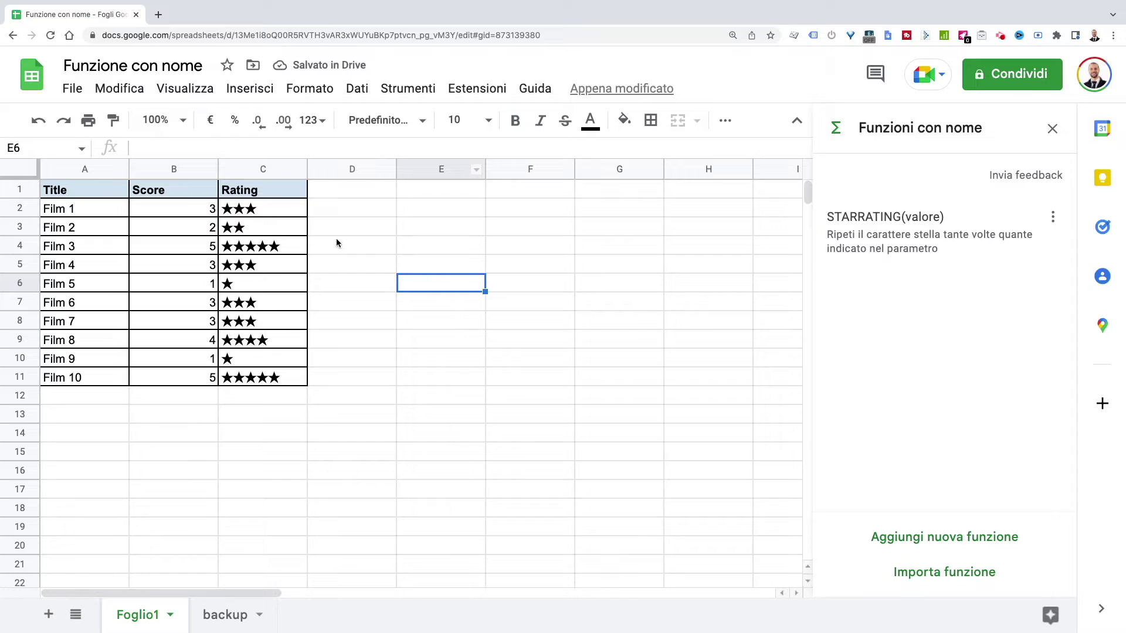
{"action": "left_click", "coordinate": [276, 209]}
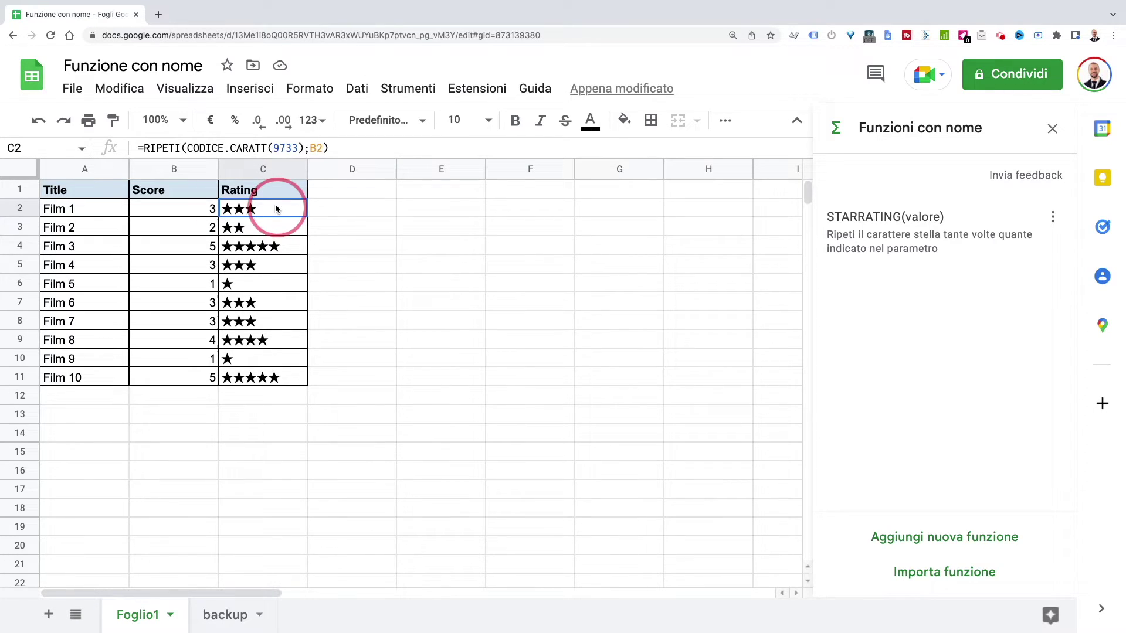
{"action": "left_click_drag", "start_coordinate": [276, 208], "coordinate": [280, 379]}
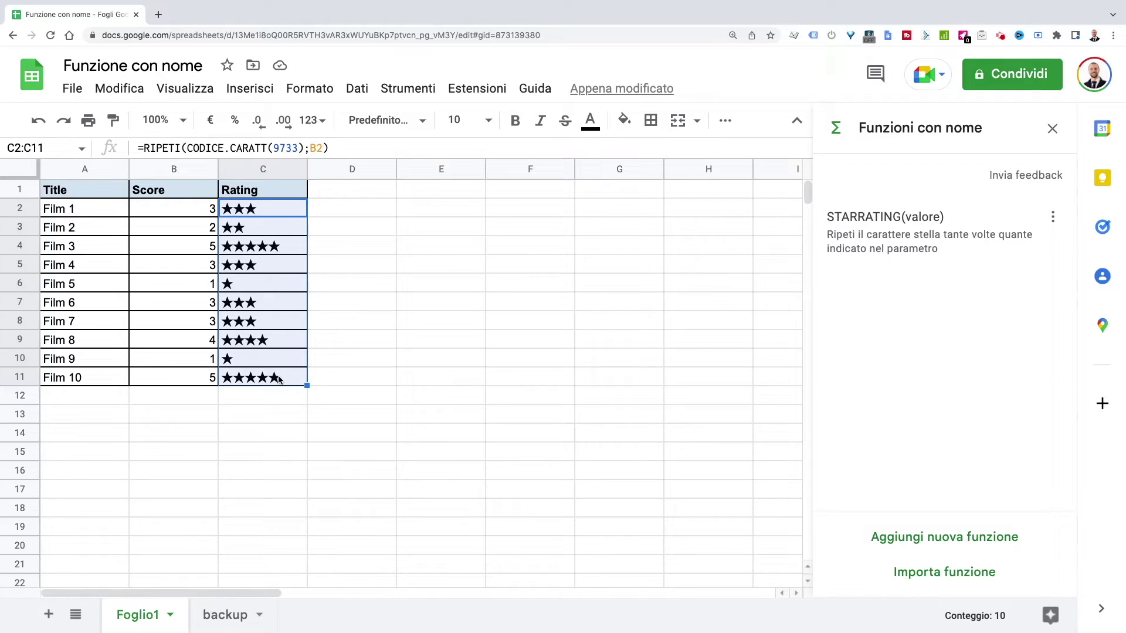
{"action": "key", "text": "Delete"}
{"action": "left_click", "coordinate": [422, 325]}
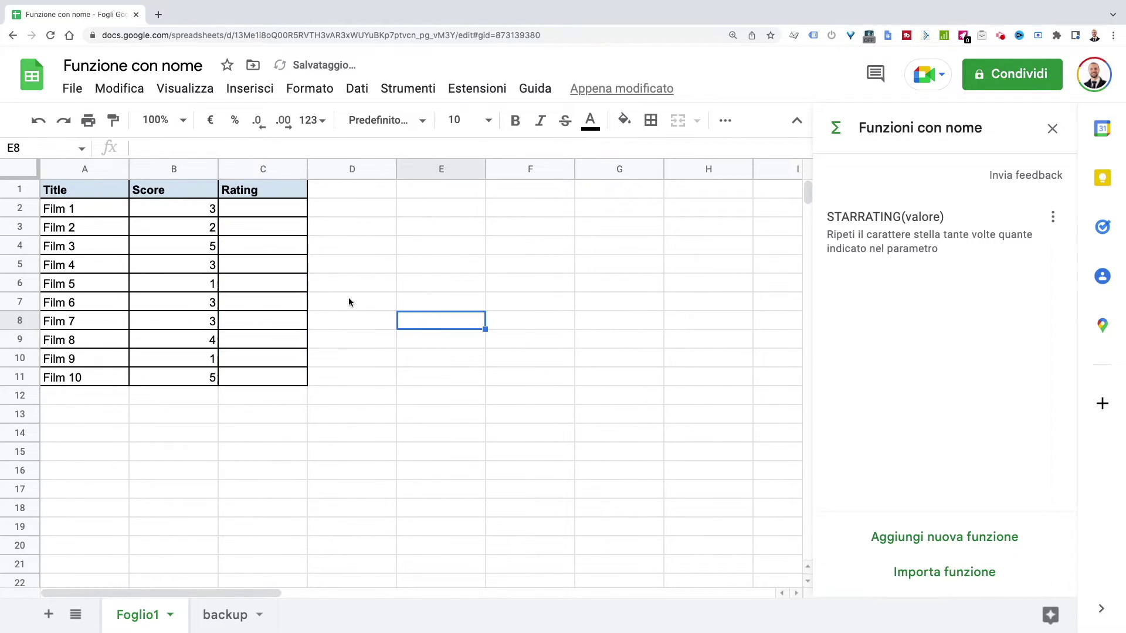
Enter =STARRATING(B2) in C2 and fill it down to C11, then check the results.
{"action": "left_click", "coordinate": [271, 209]}
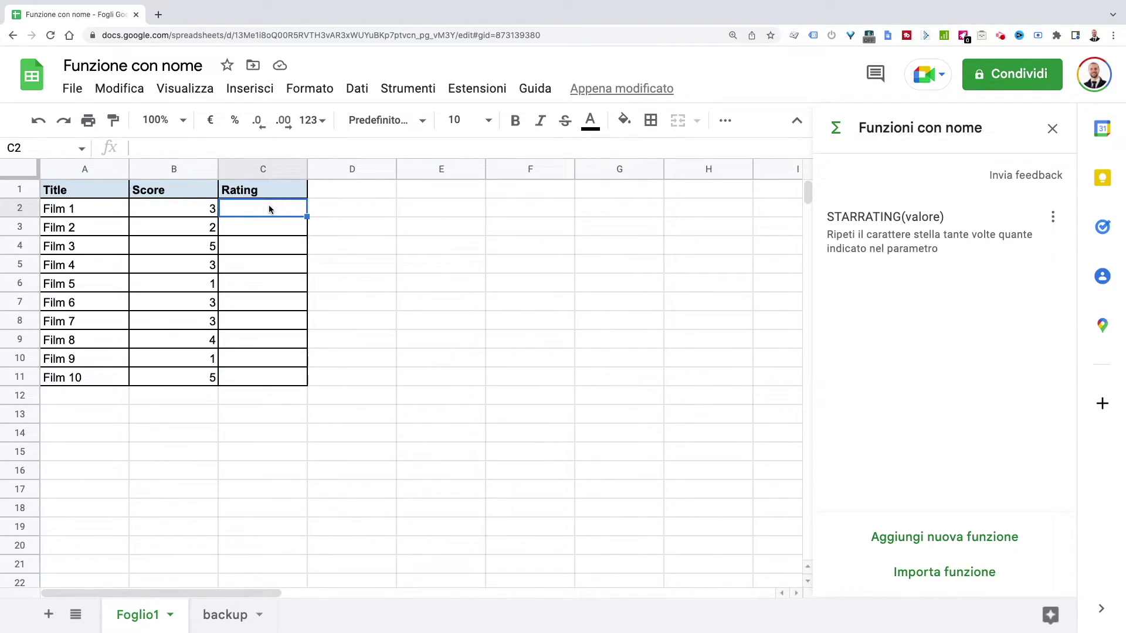
{"action": "type", "text": "=STA"}
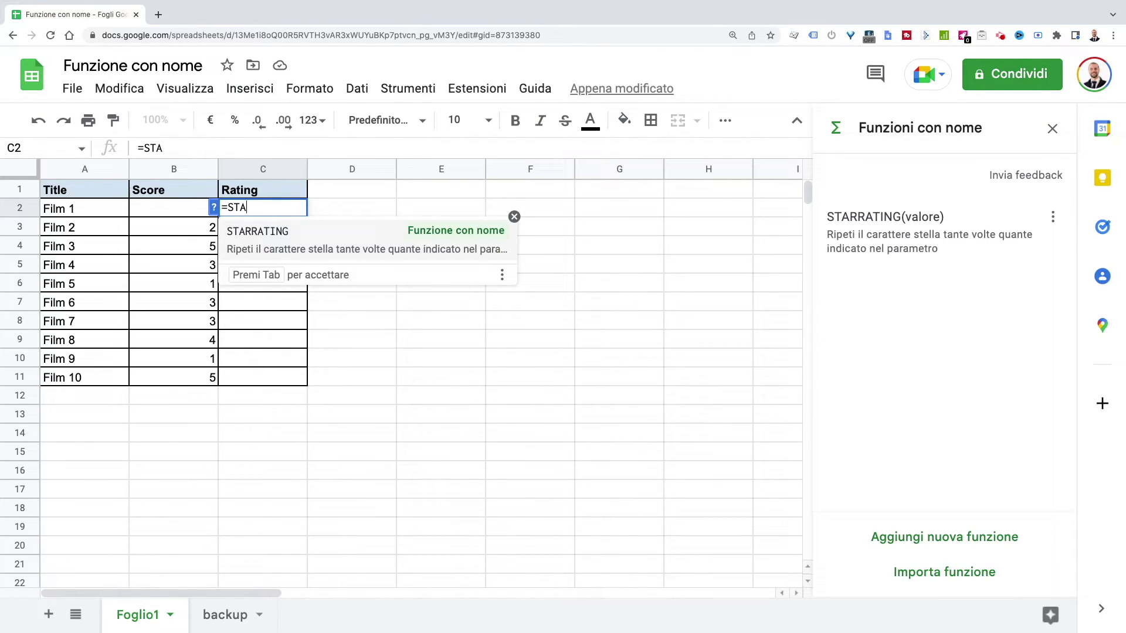
{"action": "key", "text": "Tab"}
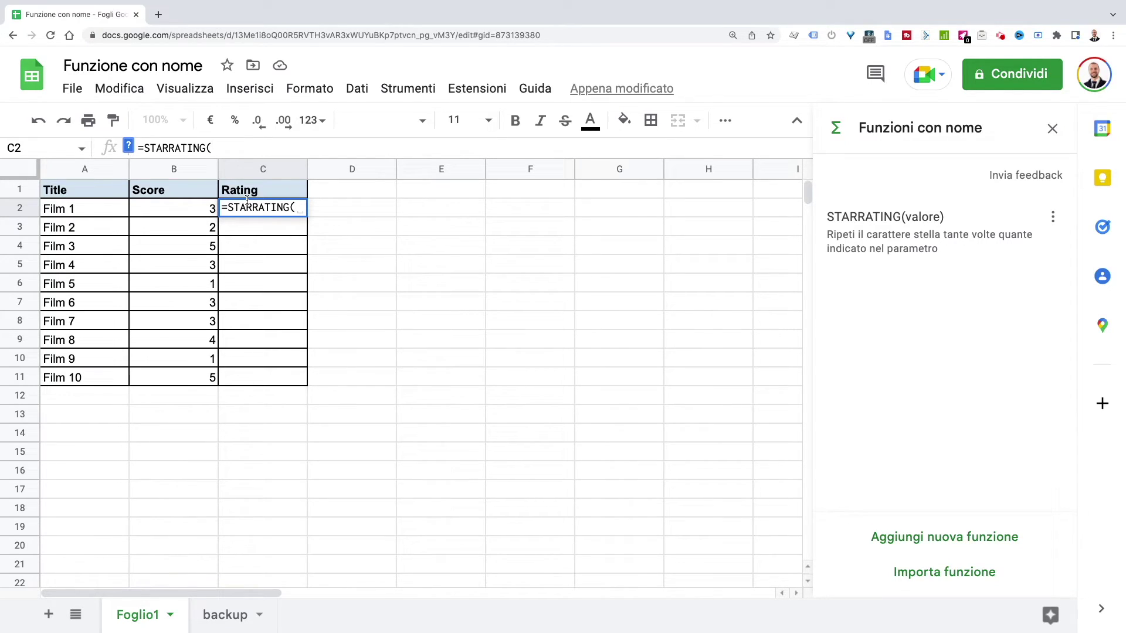
{"action": "left_click", "coordinate": [189, 212]}
{"action": "type", "text": ")"}
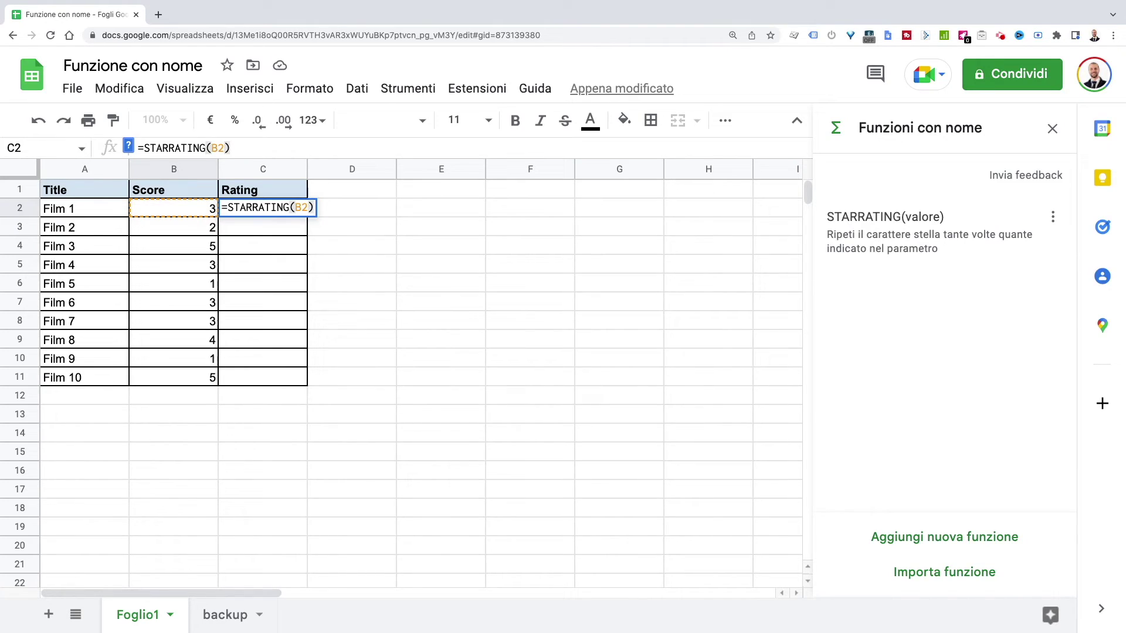
{"action": "key", "text": "Return"}
{"action": "key", "text": "ctrl+Return"}
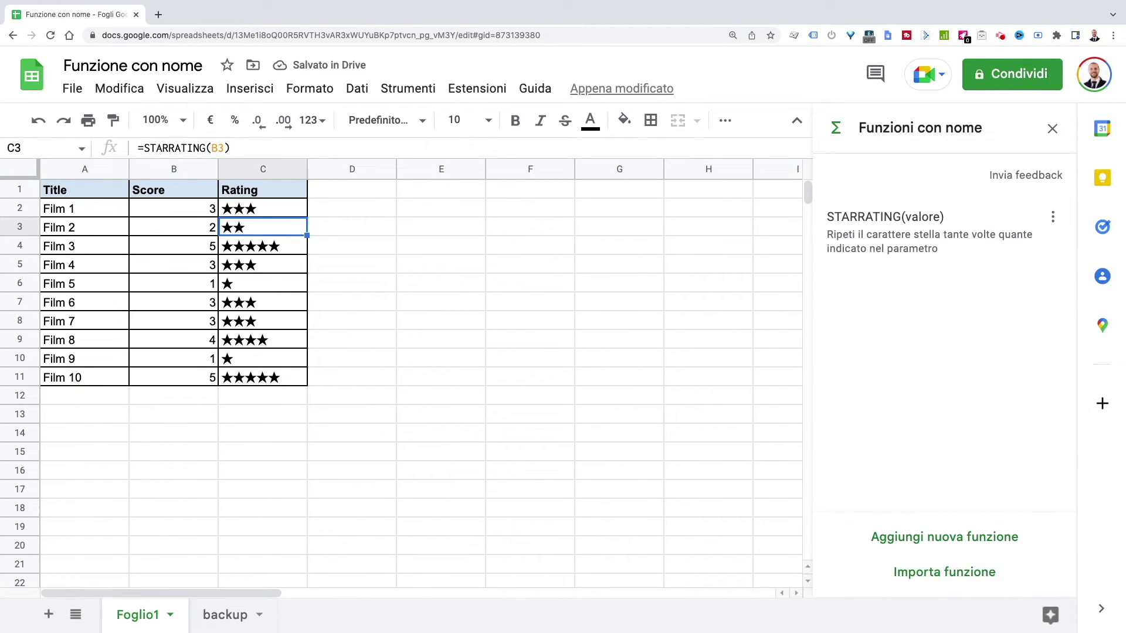
{"action": "key", "text": "Down"}
{"action": "key", "text": "Down"}
{"action": "key", "text": "Down"}
{"action": "key", "text": "Down"}
{"action": "key", "text": "Down"}
{"action": "key", "text": "Down"}
{"action": "key", "text": "Down"}
{"action": "key", "text": "Down"}
{"action": "key", "text": "Up"}
{"action": "key", "text": "Up"}
{"action": "key", "text": "Up"}
{"action": "key", "text": "Up"}
{"action": "key", "text": "Up"}
{"action": "key", "text": "Up"}
{"action": "key", "text": "Up"}
{"action": "key", "text": "Up"}
{"action": "key", "text": "Up"}
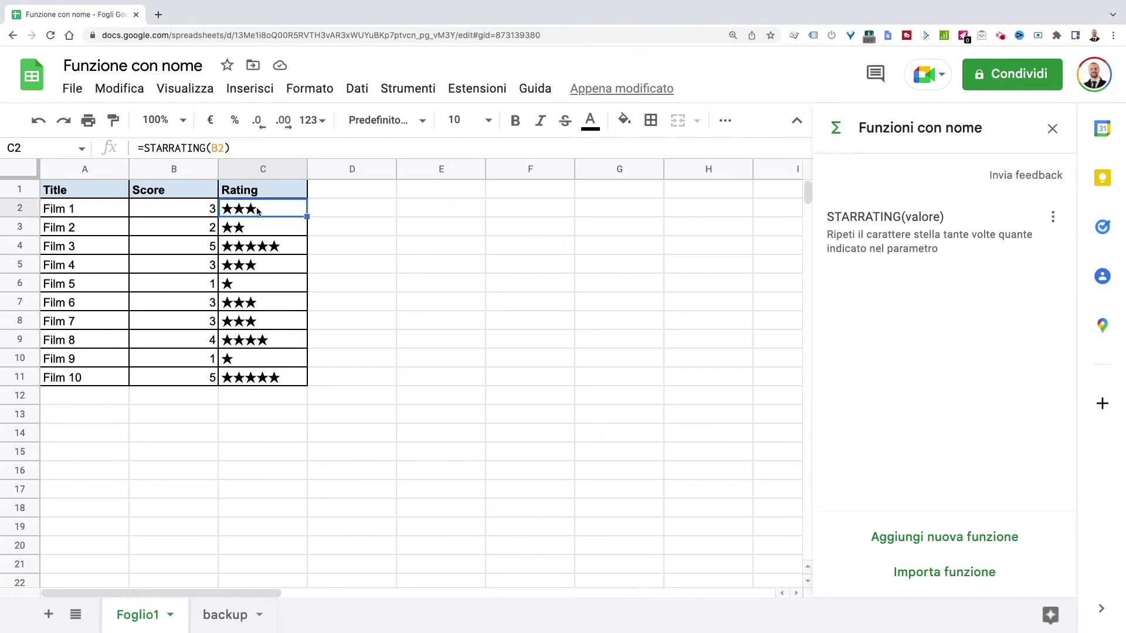